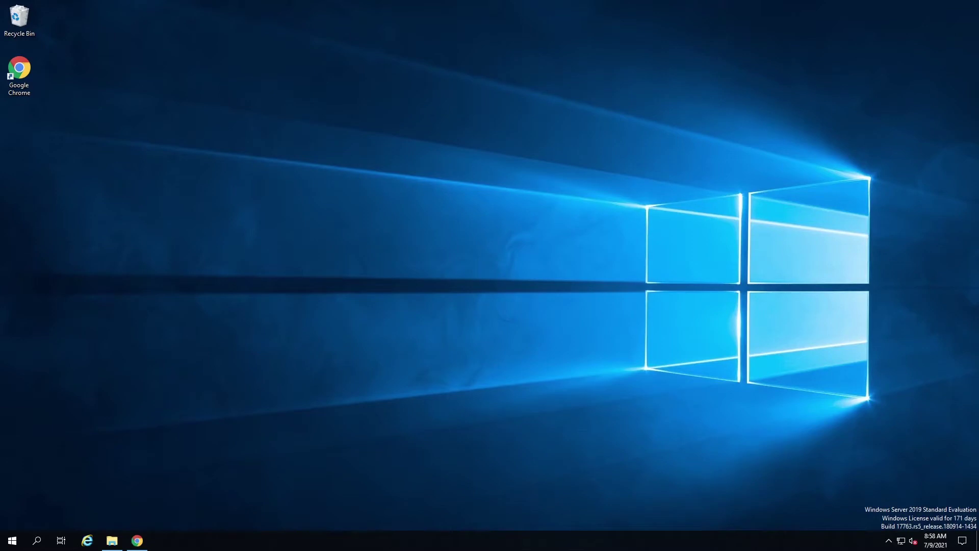
Step: Open the OpenDentImages folder and download the Open Dental trial installer
{"action": "left_click", "coordinate": [115, 544]}
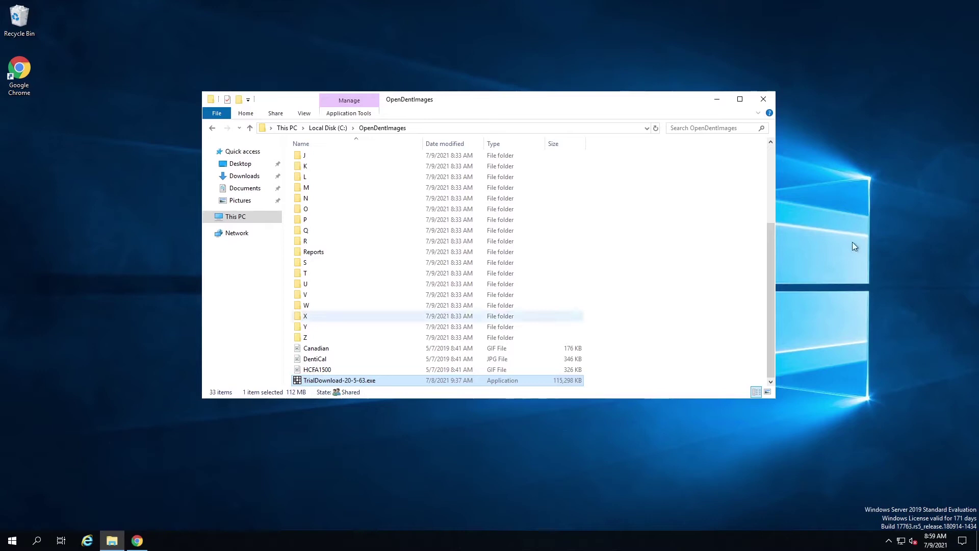
{"action": "left_click", "coordinate": [718, 100]}
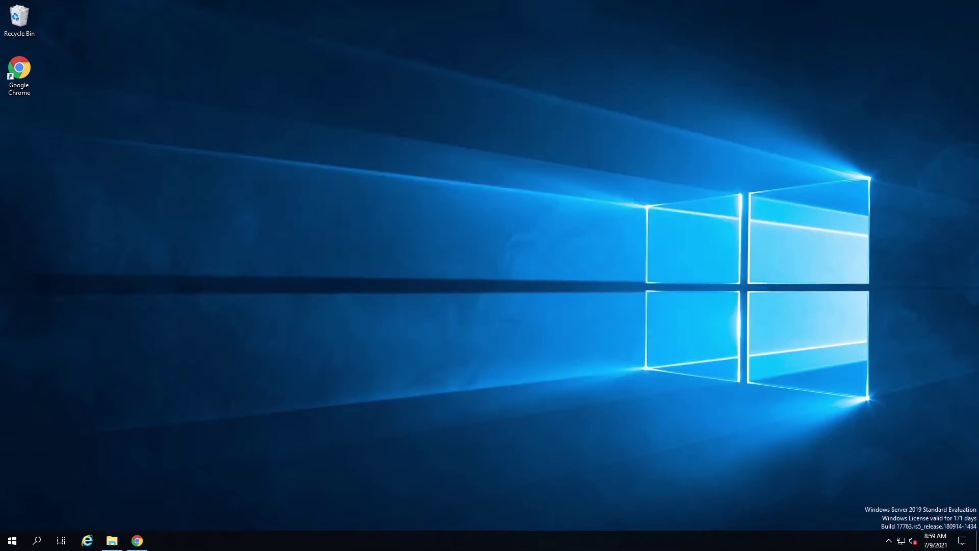
{"action": "left_click", "coordinate": [137, 541]}
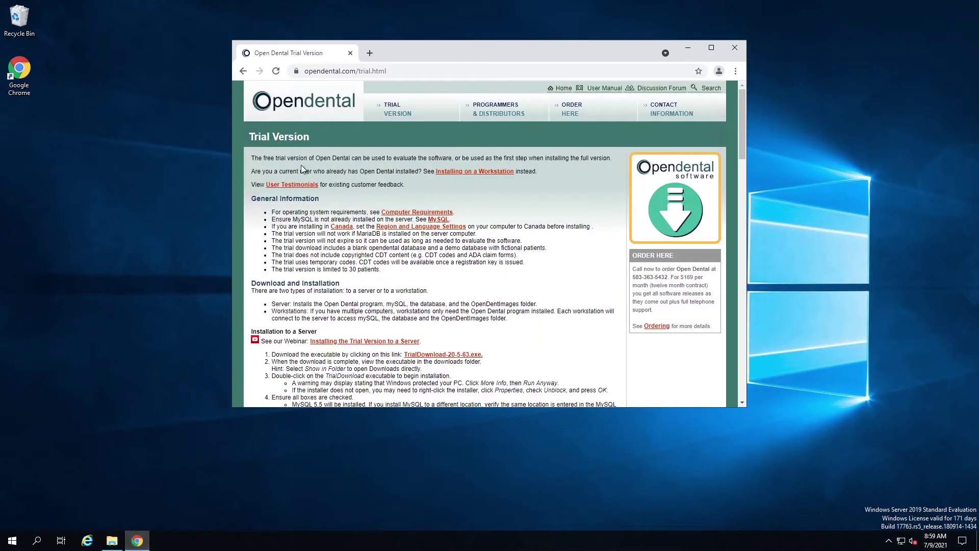
{"action": "left_click", "coordinate": [439, 356]}
Step: Run TrialDownload-20-5-63.exe from OpenDentImages as administrator, approving the UAC prompt
{"action": "left_click", "coordinate": [689, 50]}
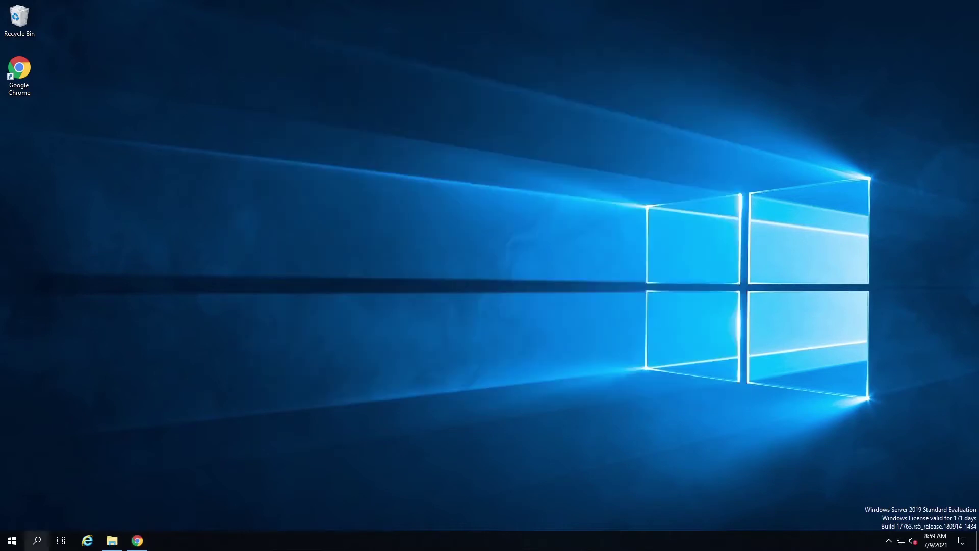
{"action": "left_click", "coordinate": [112, 540]}
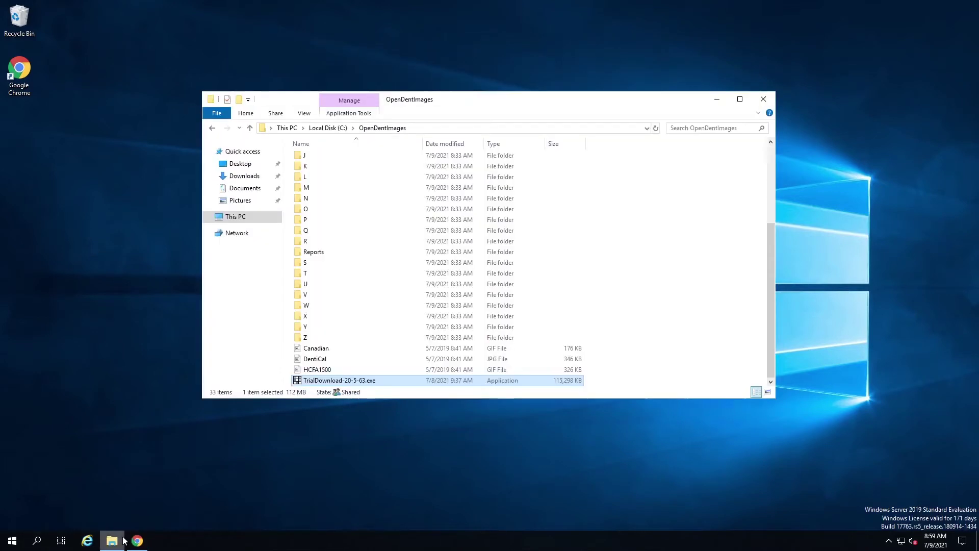
{"action": "right_click", "coordinate": [328, 384]}
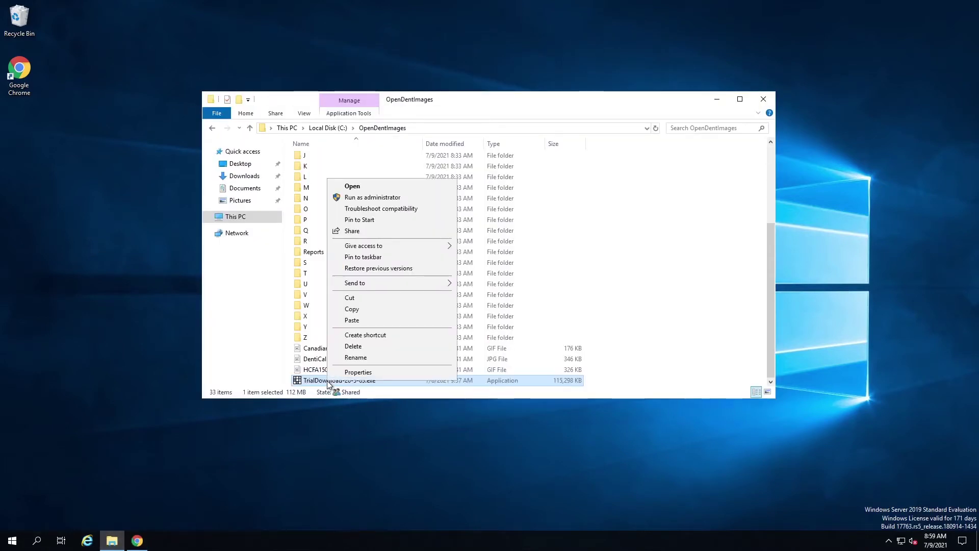
{"action": "left_click", "coordinate": [379, 198]}
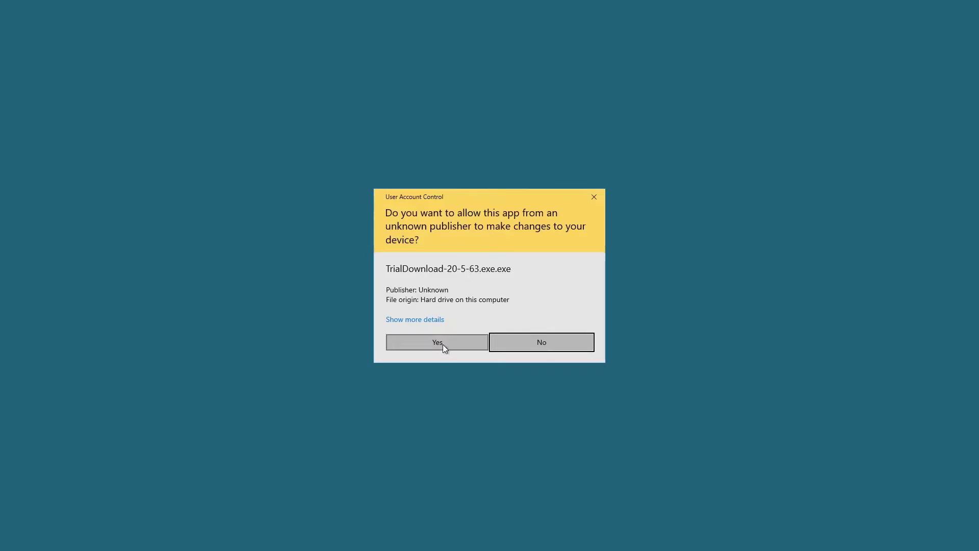
{"action": "left_click", "coordinate": [442, 344]}
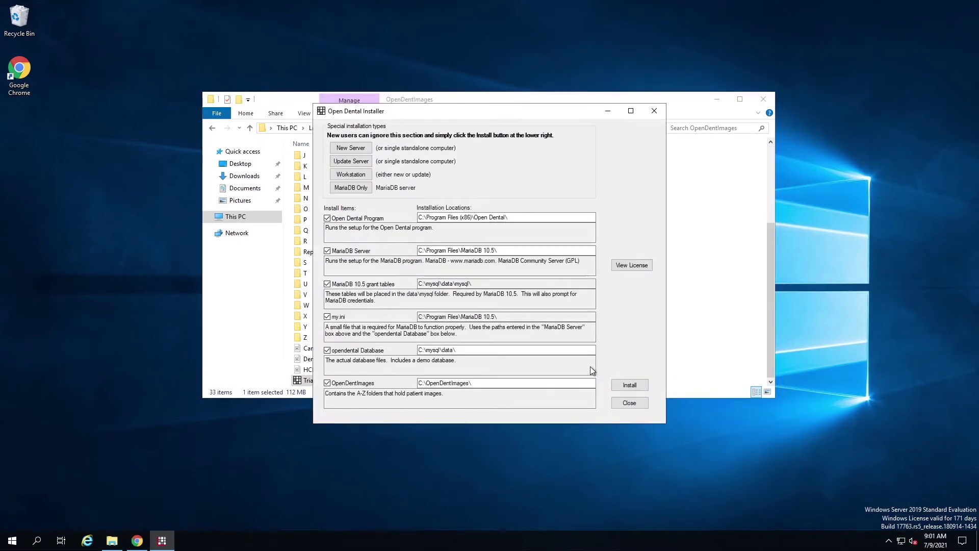
Step: Choose the Workstation install so only Open Dental Program is included, then start installing
{"action": "left_click", "coordinate": [352, 177]}
{"action": "left_click", "coordinate": [632, 388]}
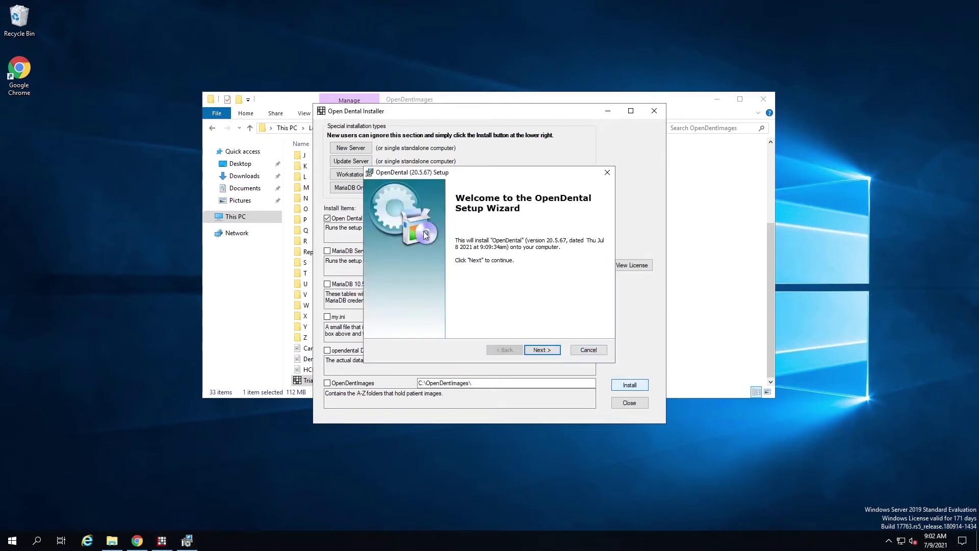
Step: Accept the license and complete the OpenDental 20.5.67 Setup Wizard with default options
{"action": "left_click", "coordinate": [542, 350]}
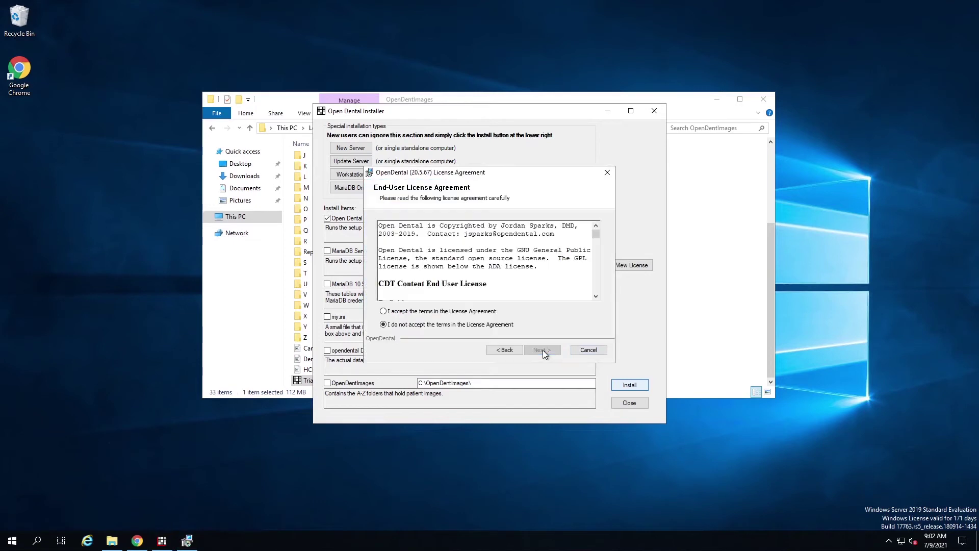
{"action": "left_click", "coordinate": [400, 313]}
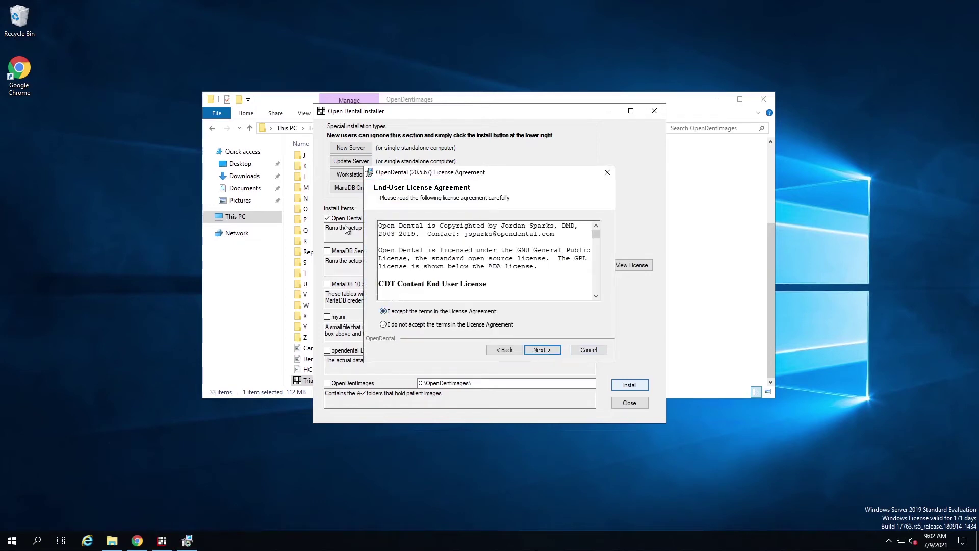
{"action": "left_click", "coordinate": [541, 350]}
{"action": "left_click", "coordinate": [541, 351]}
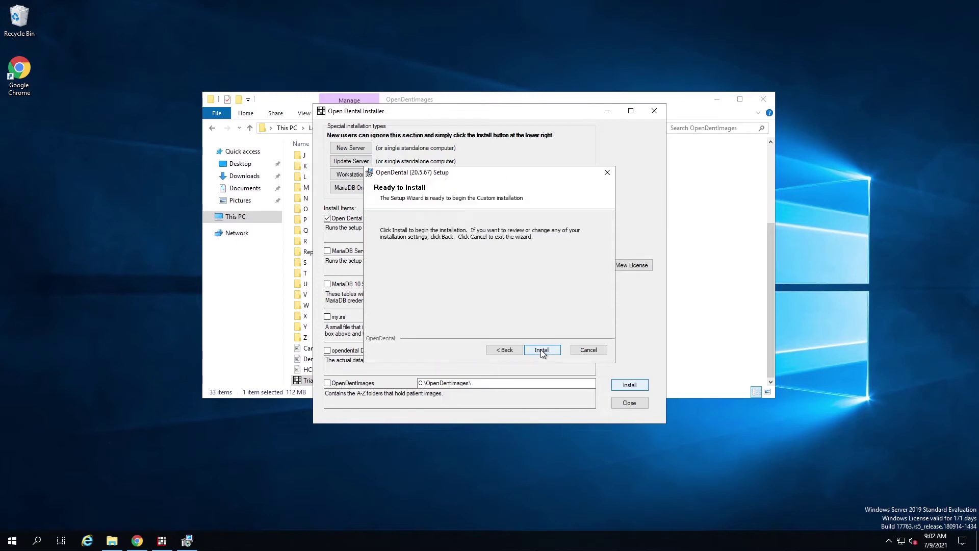
{"action": "left_click", "coordinate": [540, 350]}
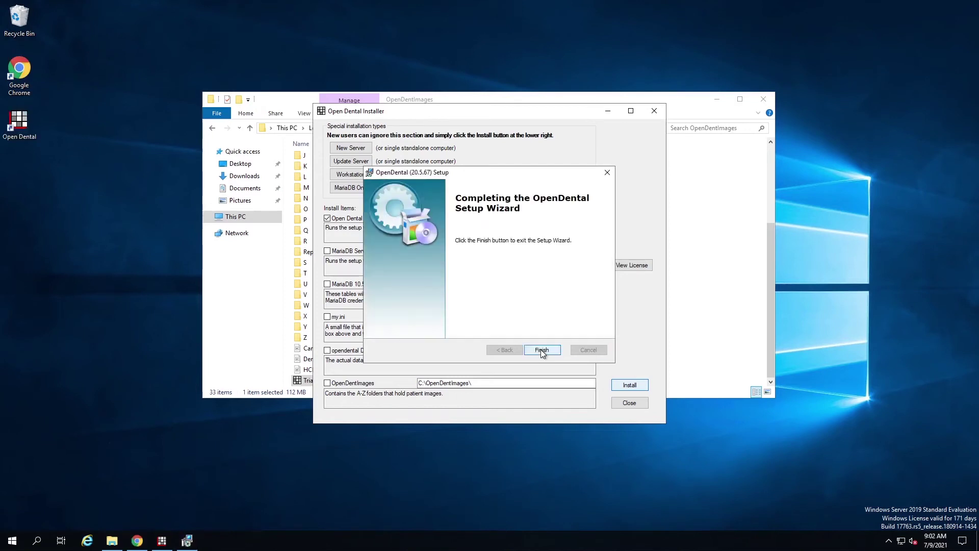
{"action": "left_click", "coordinate": [541, 349]}
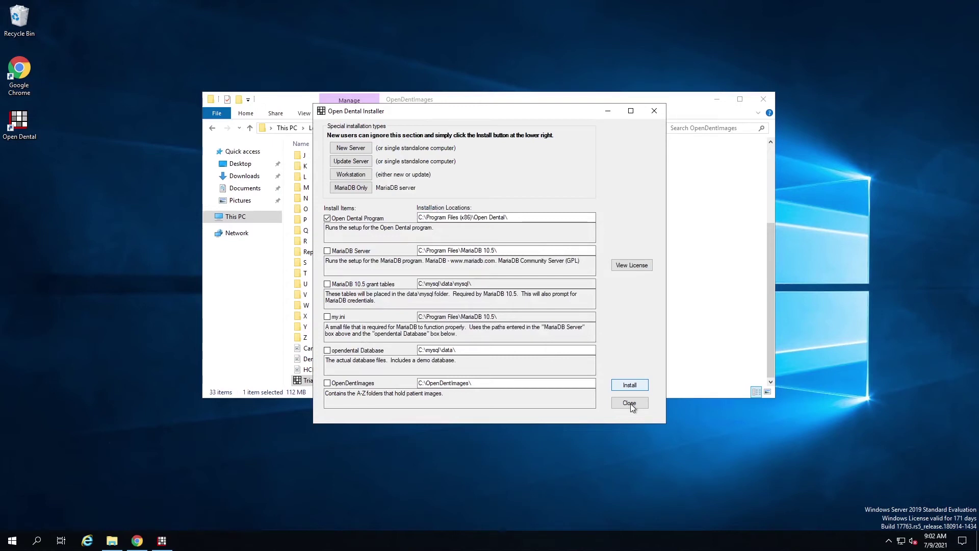
{"action": "left_click", "coordinate": [560, 305]}
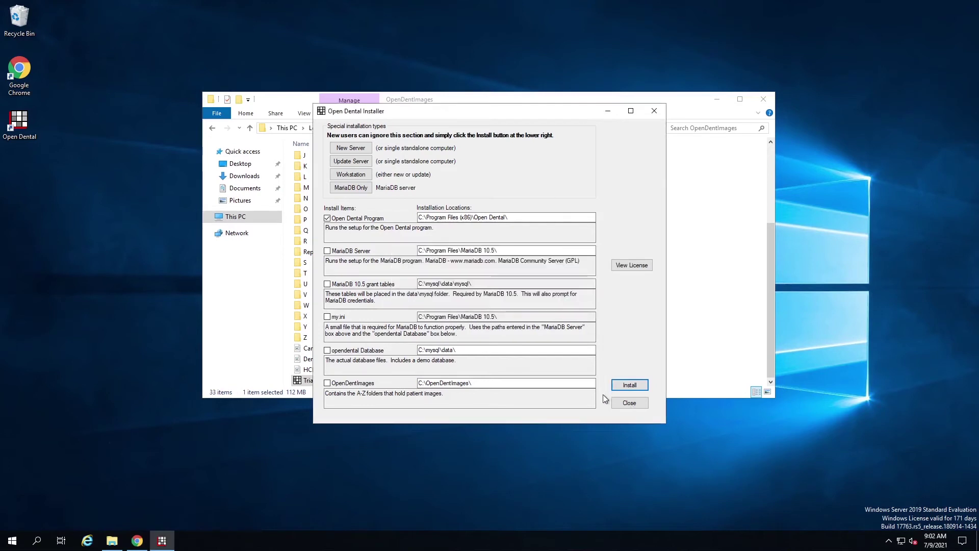
Step: Close the installer and OpenDentImages folder, then run the Open Dental shortcut as administrator
{"action": "left_click", "coordinate": [628, 402]}
{"action": "left_click", "coordinate": [757, 105]}
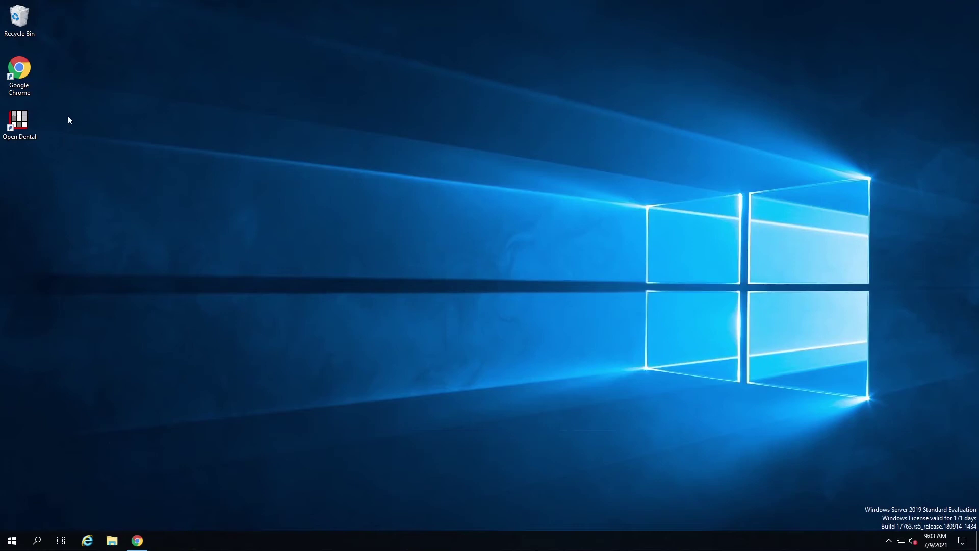
{"action": "right_click", "coordinate": [26, 121]}
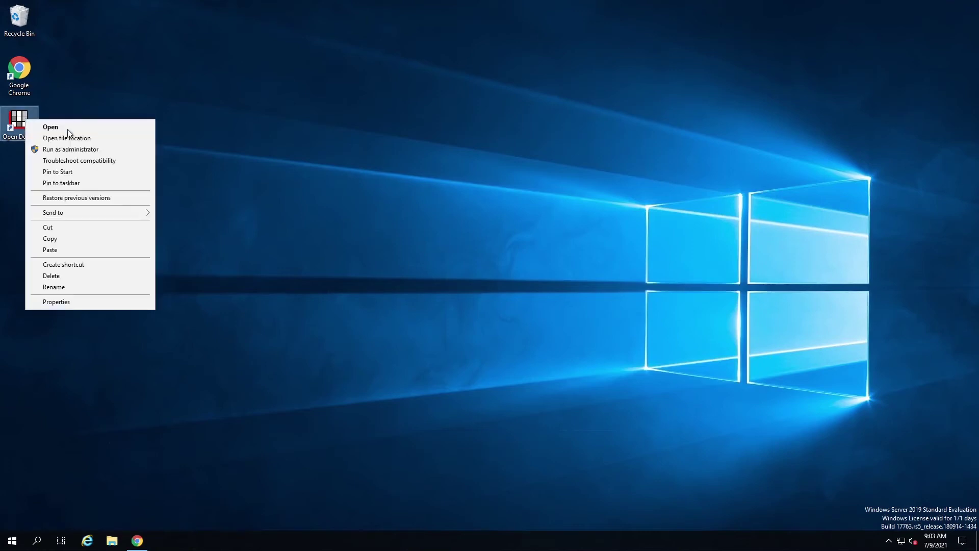
{"action": "left_click", "coordinate": [81, 151]}
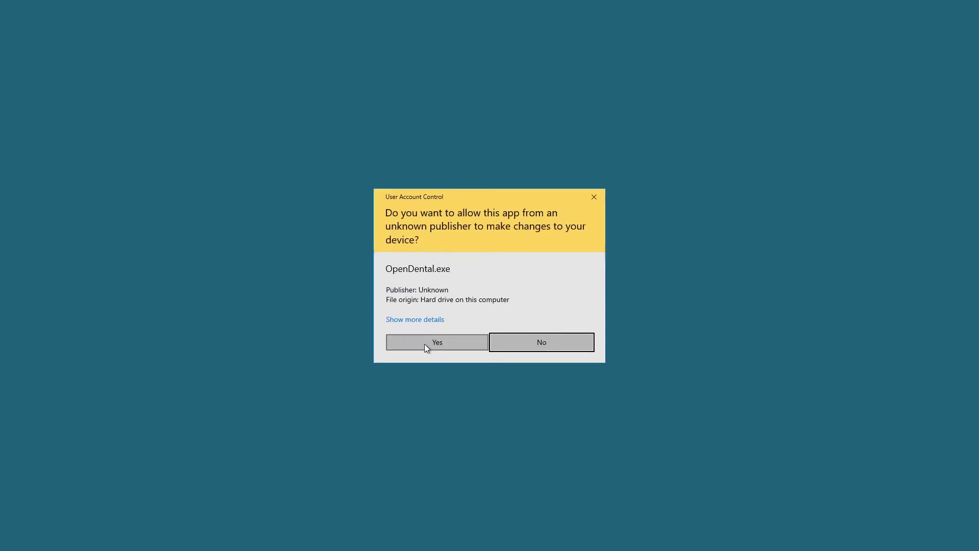
{"action": "left_click", "coordinate": [426, 342]}
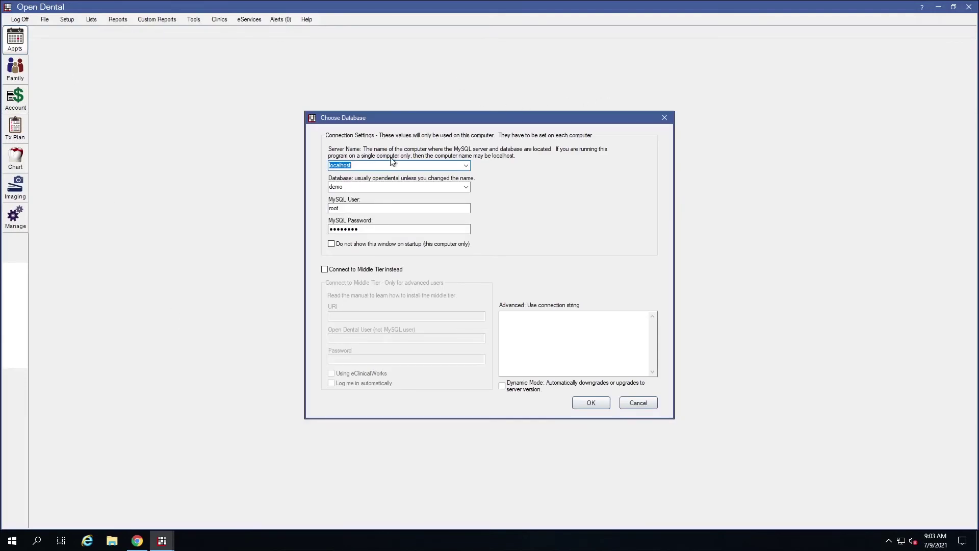
Step: Set server to servertest3, retype the MySQL password, and tick 'Do not show this window on startup'
{"action": "left_click", "coordinate": [369, 166]}
{"action": "left_click_drag", "start_coordinate": [366, 165], "coordinate": [182, 164]}
{"action": "type", "text": "servert"}
{"action": "type", "text": "est3"}
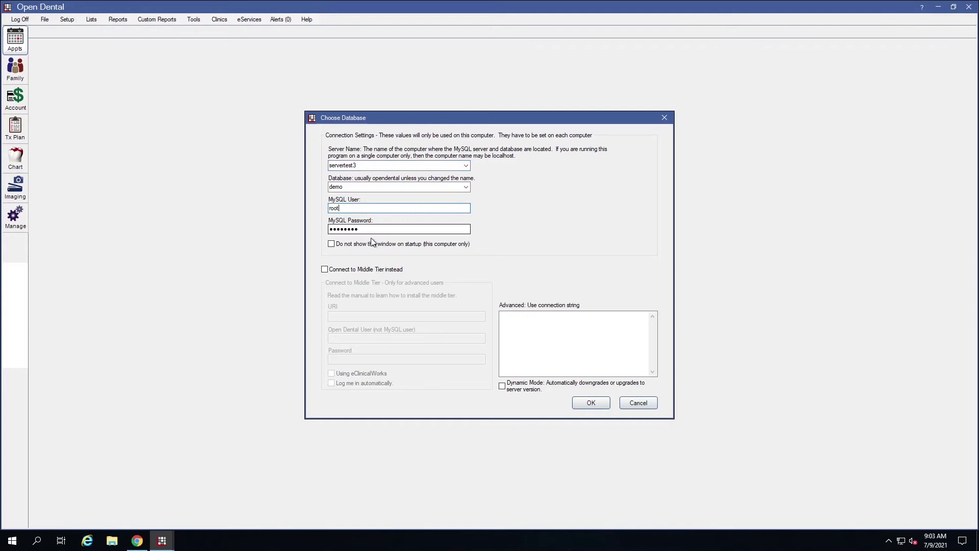
{"action": "left_click_drag", "start_coordinate": [372, 229], "coordinate": [249, 236]}
{"action": "type", "text": "pas"}
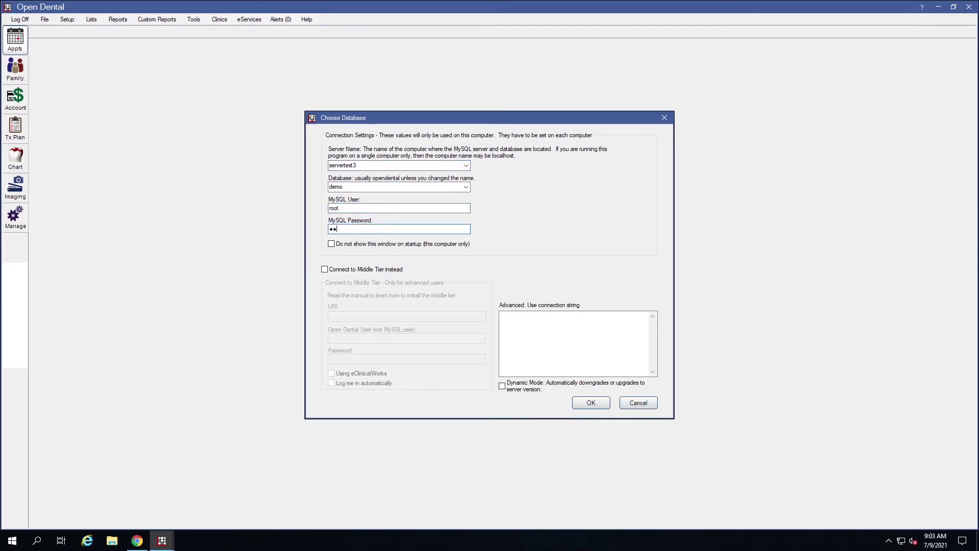
{"action": "type", "text": "sword"}
{"action": "left_click", "coordinate": [465, 189]}
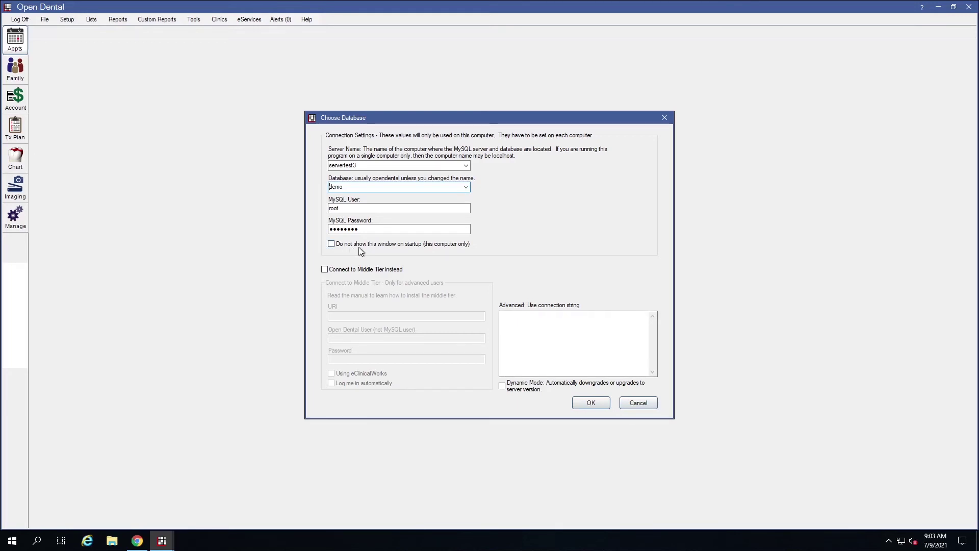
{"action": "left_click", "coordinate": [331, 244]}
Step: Confirm the Choose Database settings to connect to servertest3's demo database
{"action": "left_click", "coordinate": [584, 403]}
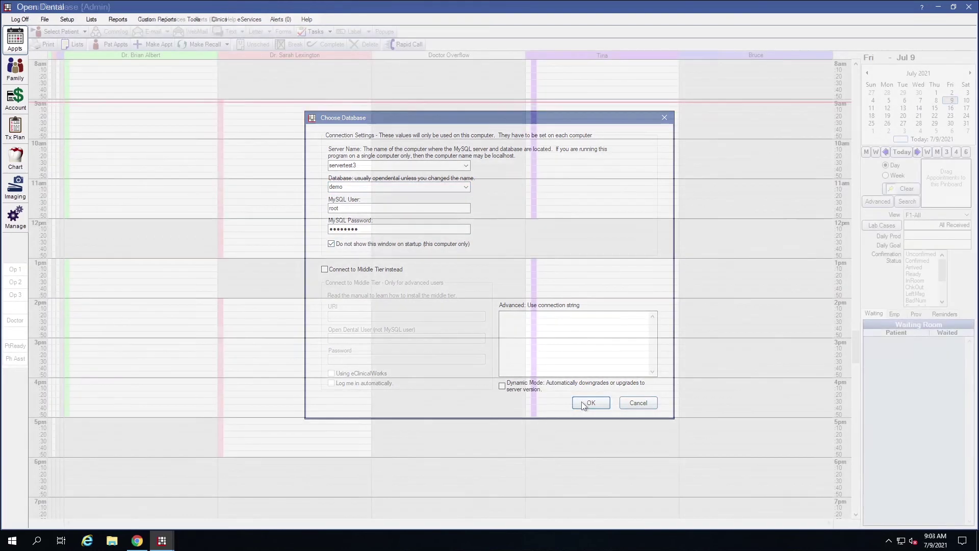